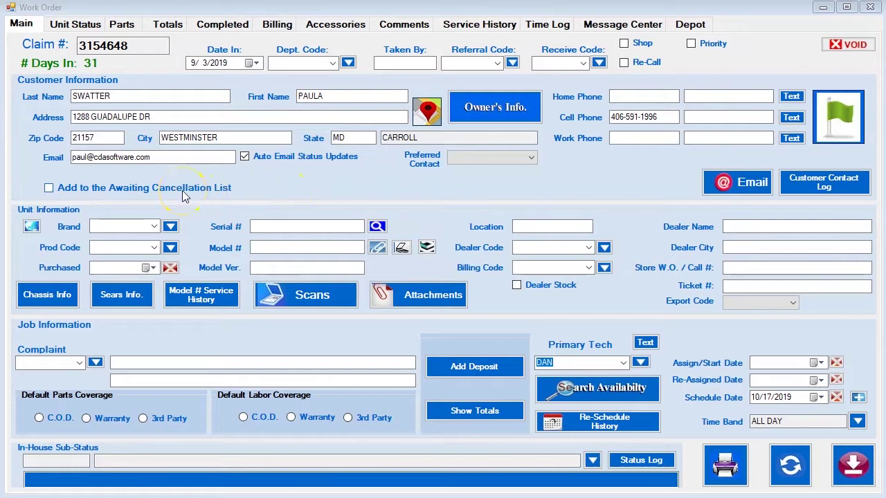
Tick 'Add to the Awaiting Cancellation List' and move the Cancellation List Selections dialog left
click(114, 189)
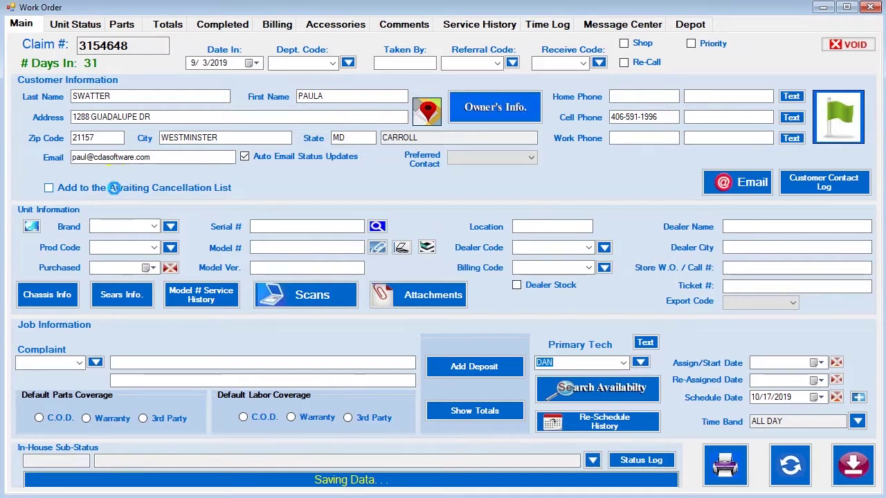
drag(142, 220, 127, 217)
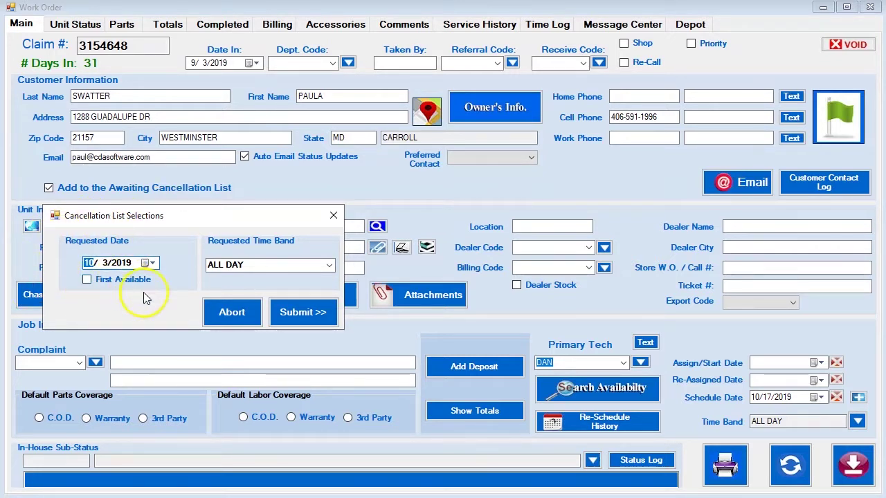
Request an ALL DAY appointment on October 11, 2019 and submit the cancellation request
click(150, 264)
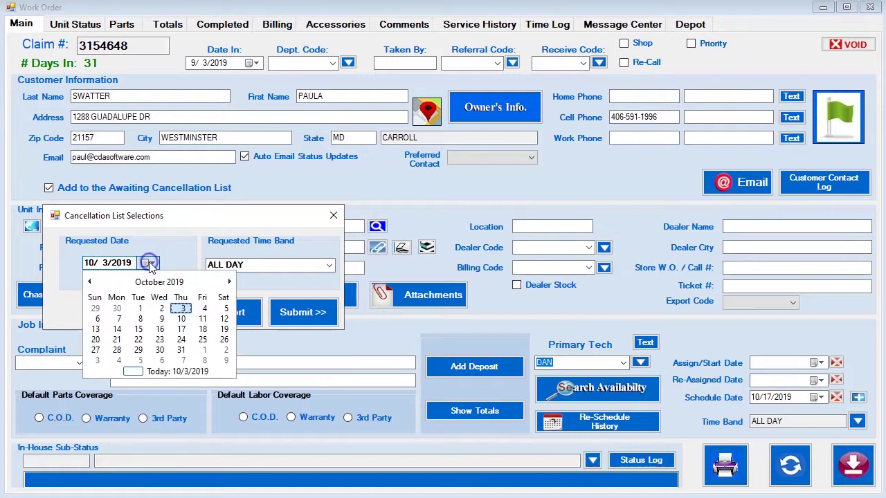
click(202, 320)
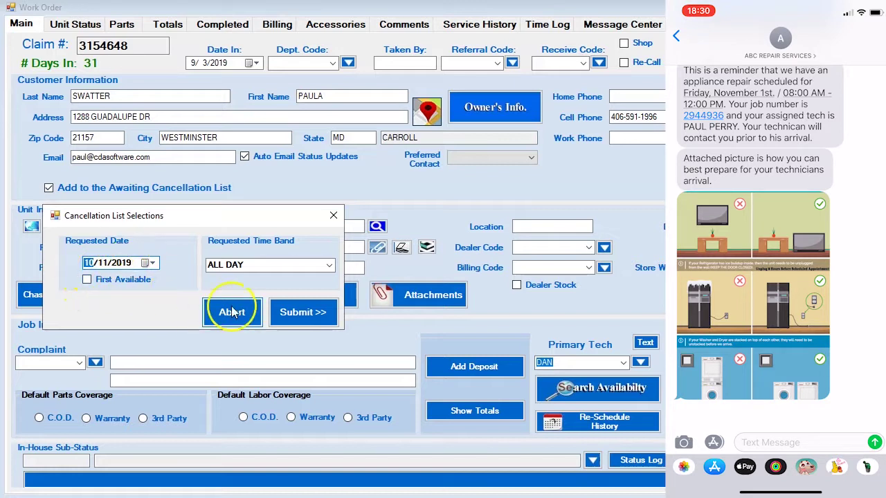
click(293, 315)
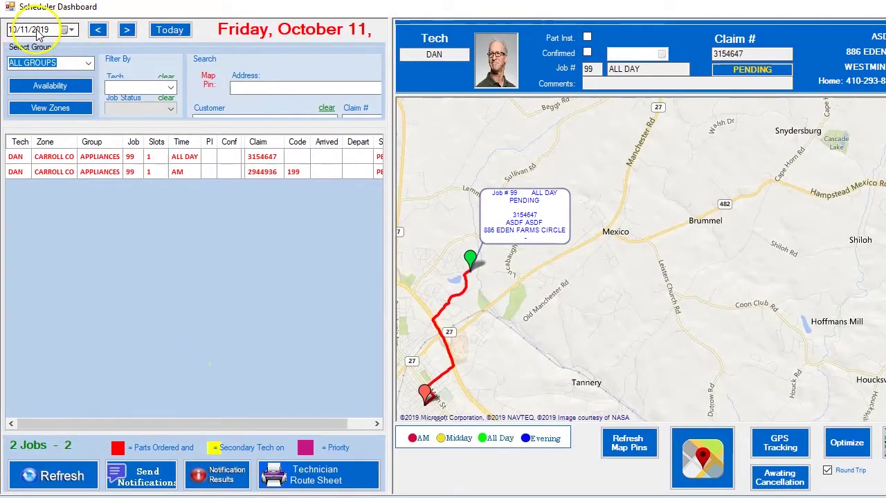
Select the route's first and second jobs in the grid to see their map locations
click(99, 156)
click(104, 172)
click(113, 156)
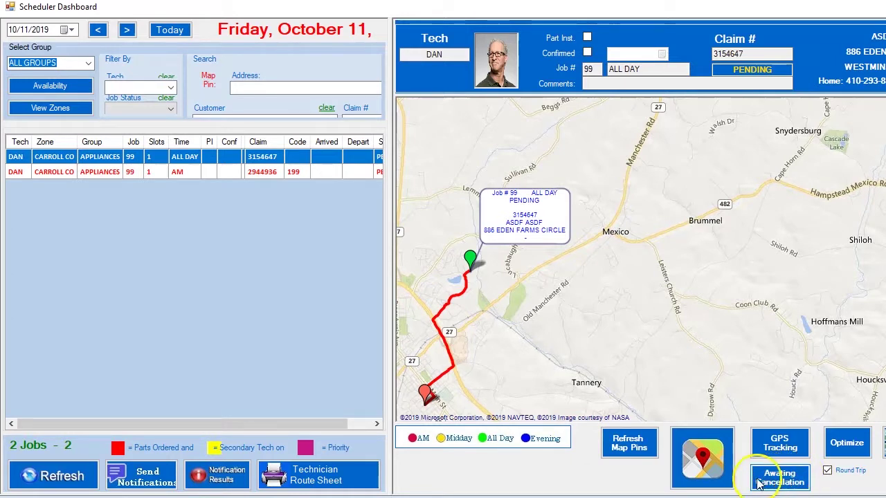
Show Awaiting Cancellation customers on the map and open the green pin's Reschedule Form
click(781, 482)
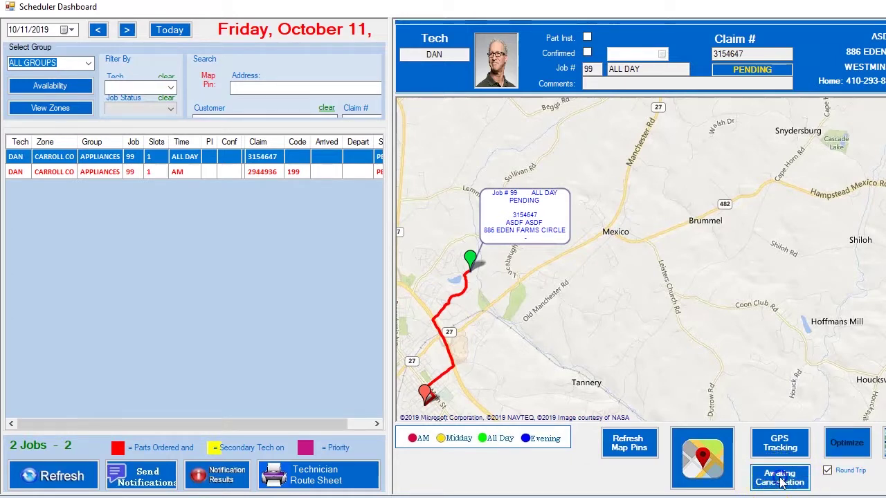
mouse_move(606, 185)
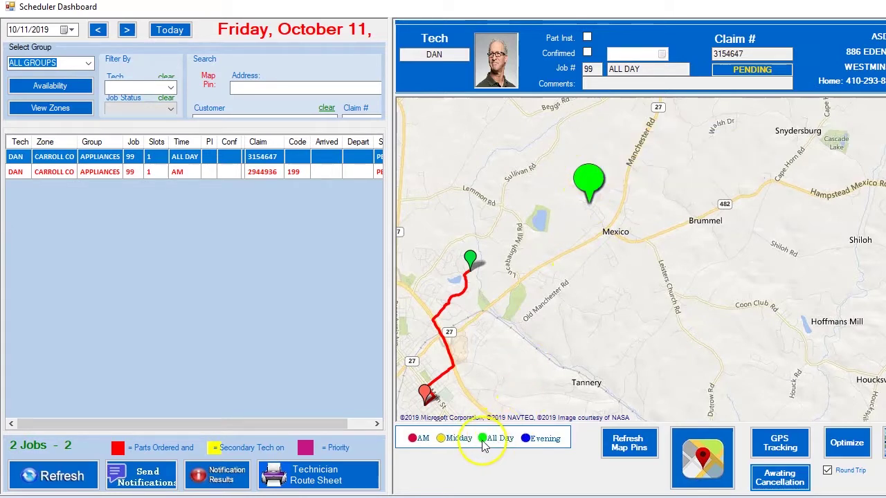
click(590, 181)
drag(512, 94, 208, 87)
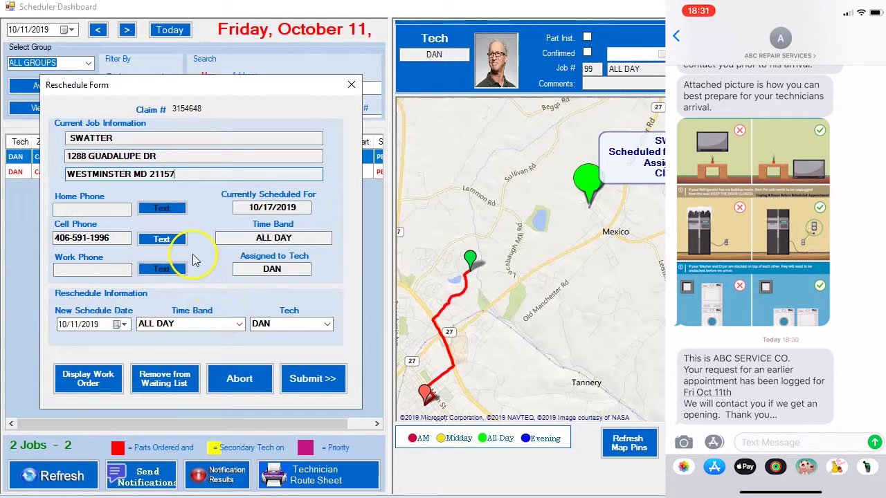
Text the customer's cell phone the pasted 12p–4pm opening offer
click(161, 240)
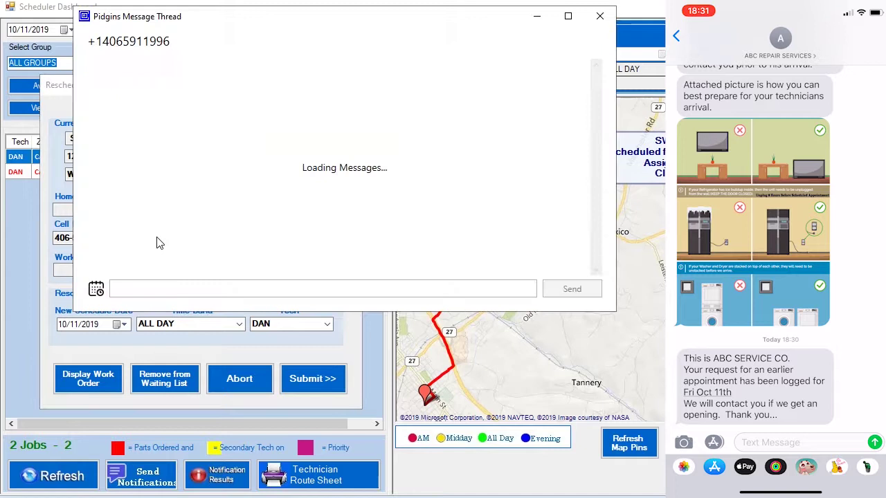
drag(263, 20, 198, 35)
click(83, 303)
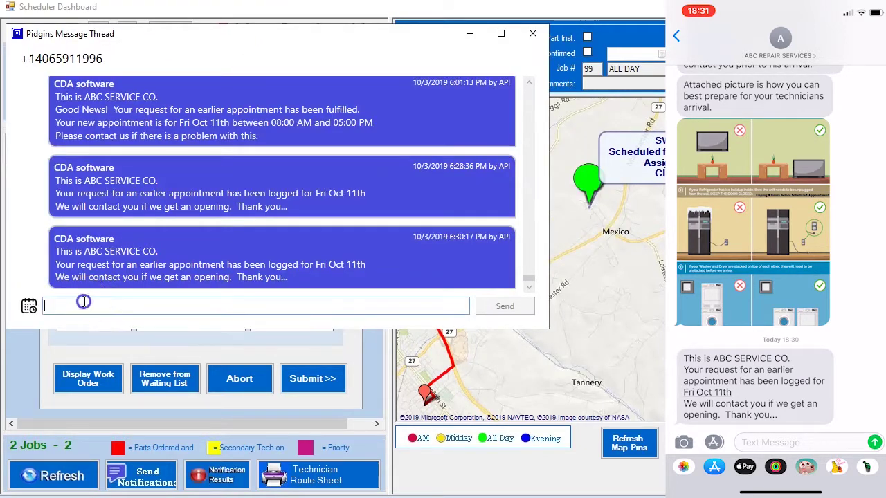
text(Hello Mrs. Swatter,  This is Fred, the scheduling manager with ACME Appliance Repair.  We have an opening on tomorrows schedule from 12p - 4pm, would you like to take this appointment?)
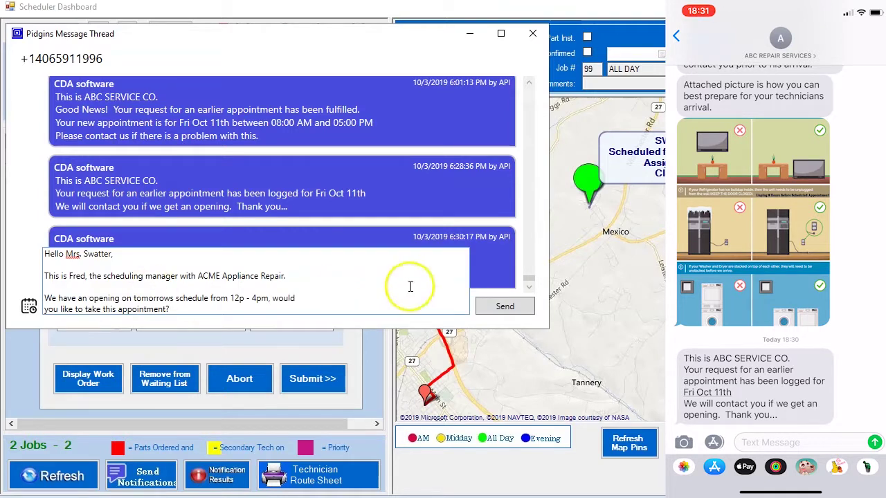
click(500, 307)
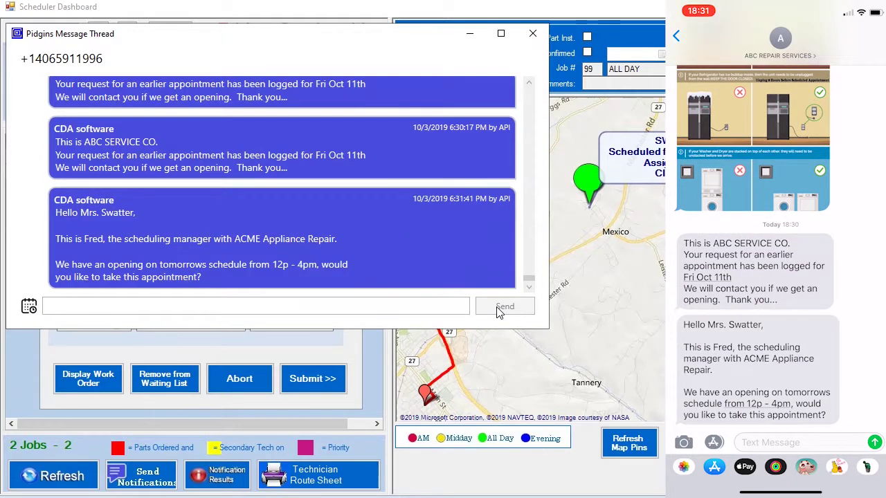
Review the customer's thumbs-up reply, then close the Pidgins Message Thread window
click(290, 301)
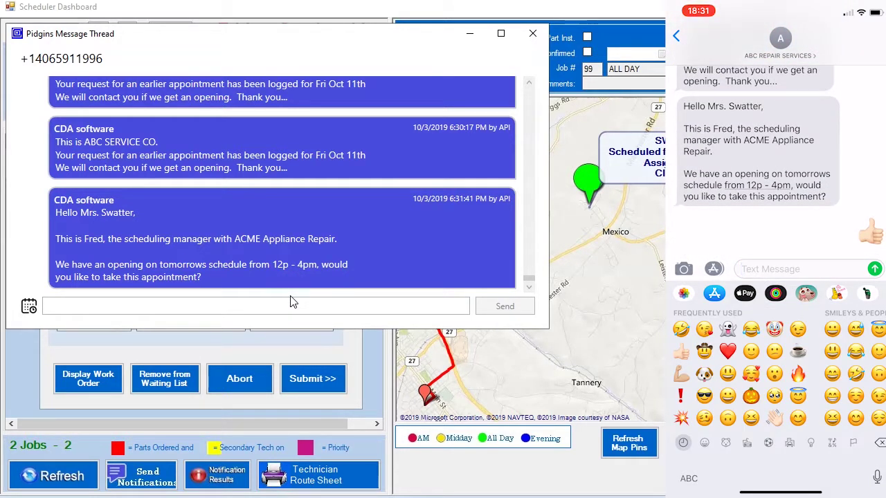
click(213, 302)
click(186, 301)
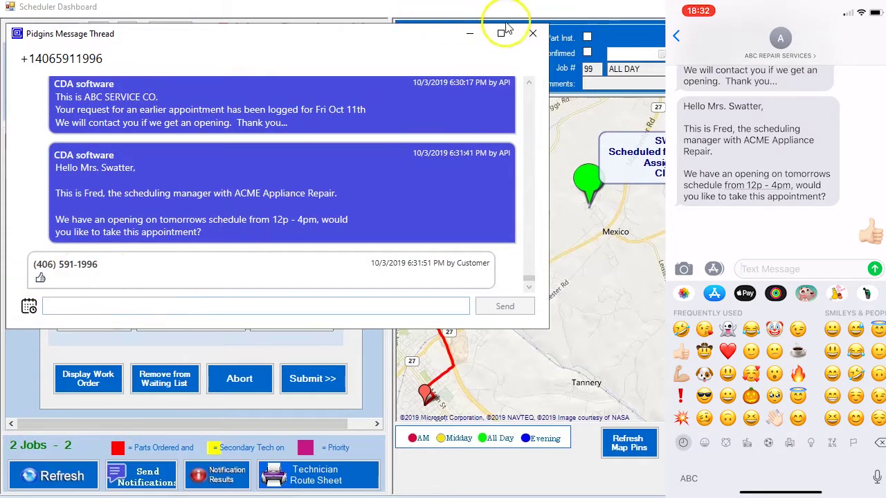
click(532, 34)
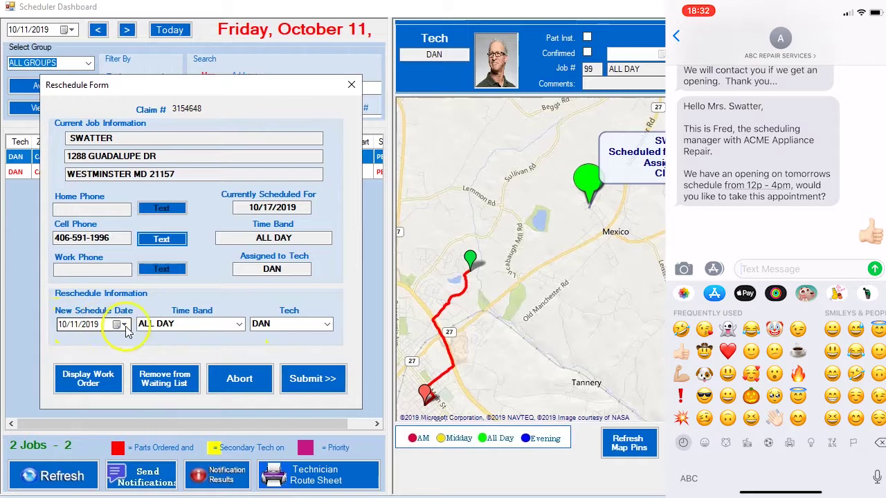
Submit the reschedule to Friday, October 11 and open the moved job's work order via its Claim #
click(297, 378)
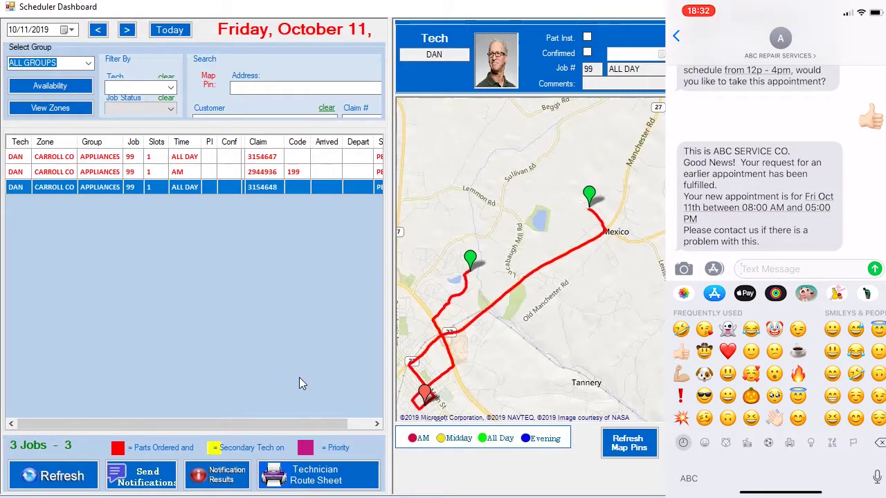
click(160, 245)
click(140, 270)
double_click(752, 53)
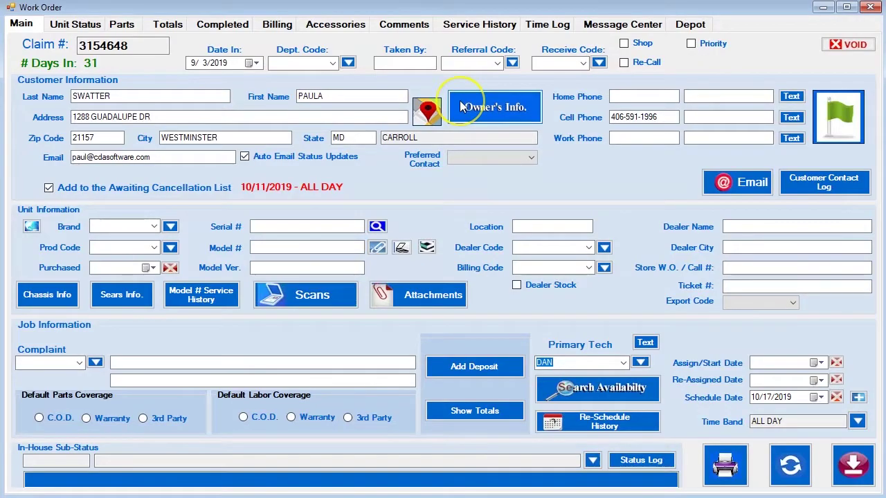
Review the 10/11/2019 awaiting-cancellation entry, then re-tick 'Add to the Awaiting Cancellation List'
click(276, 194)
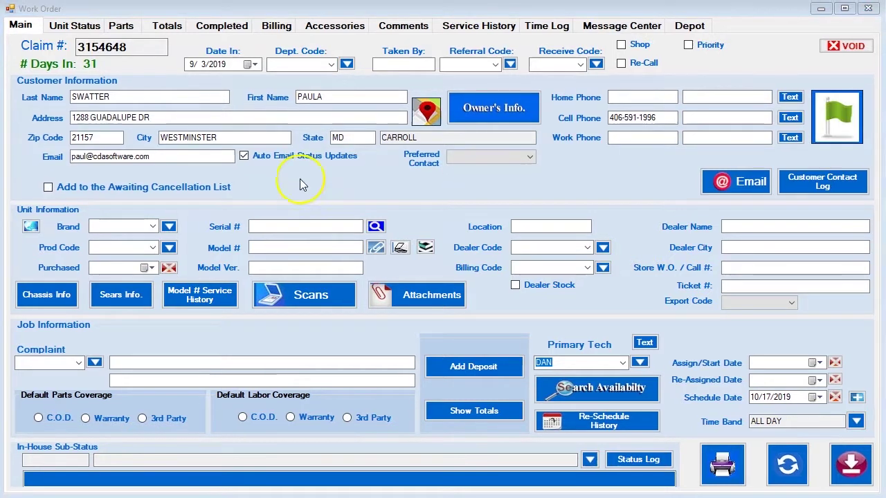
click(62, 187)
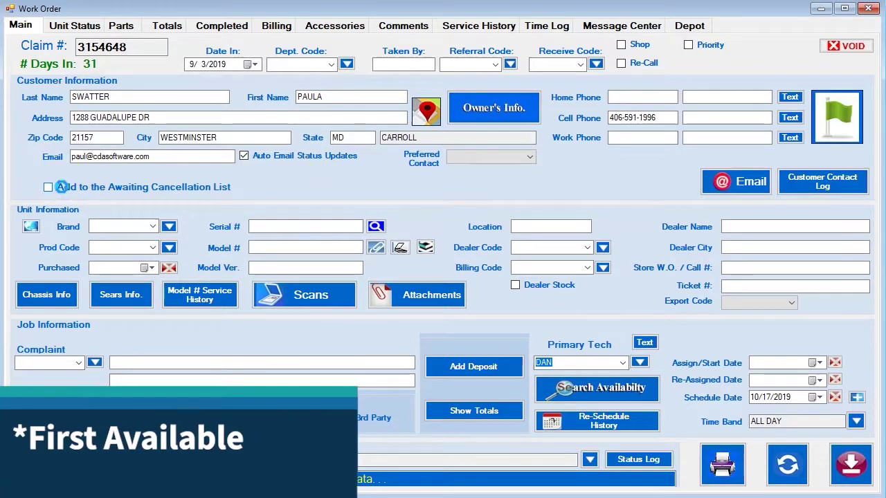
click(62, 187)
Request First Available, ALL DAY, in Cancellation List Selections and submit it
drag(602, 274, 137, 208)
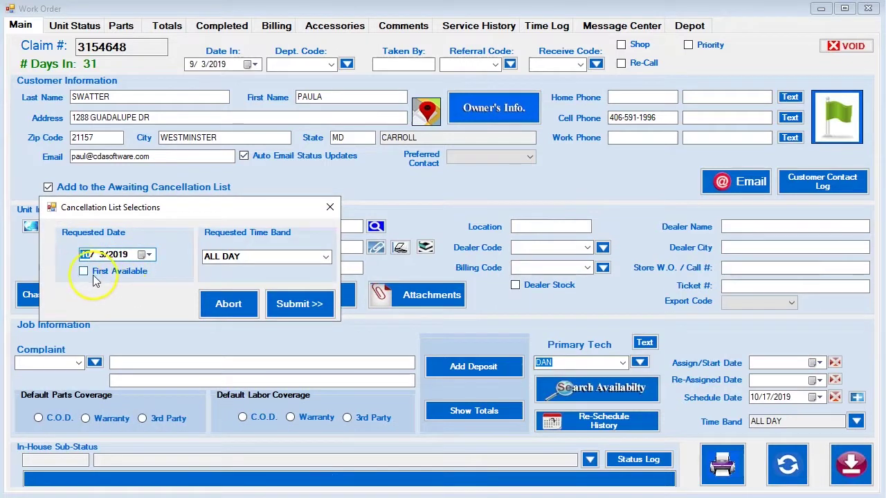
click(105, 270)
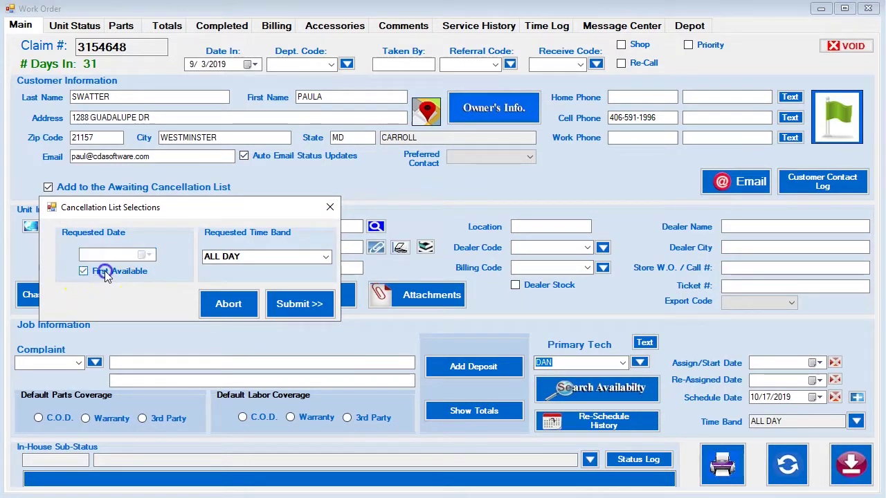
click(299, 299)
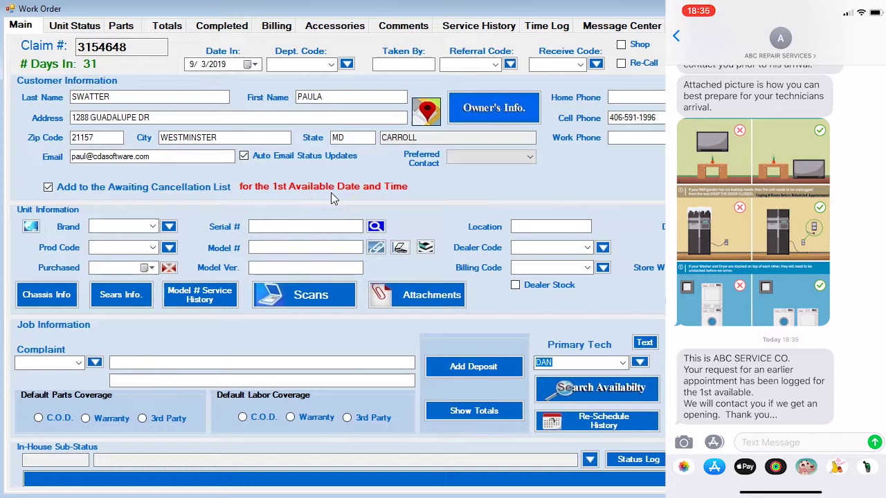
click(317, 278)
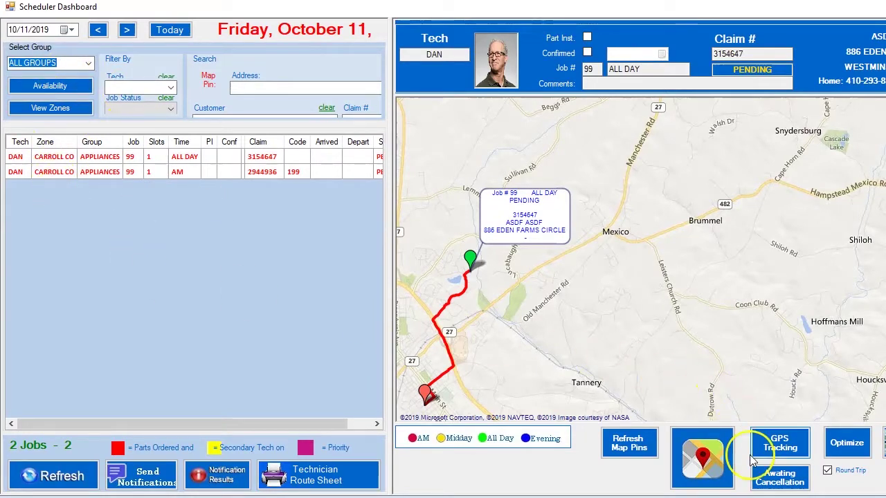
Show Awaiting Cancellation jobs on the map and open the waiting customer's Reschedule Form
click(768, 482)
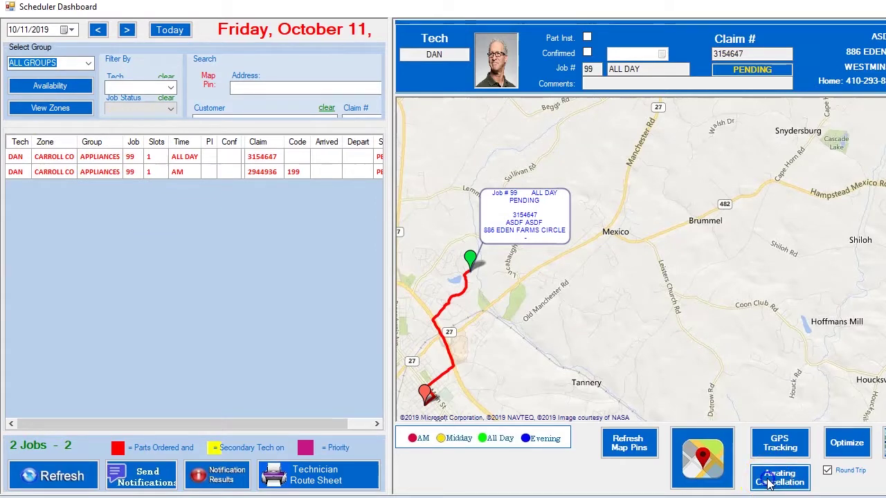
mouse_move(586, 176)
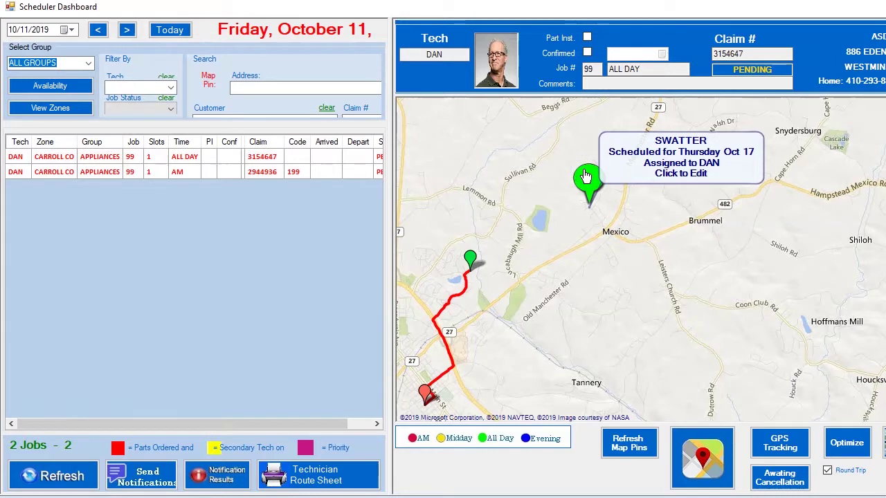
click(586, 177)
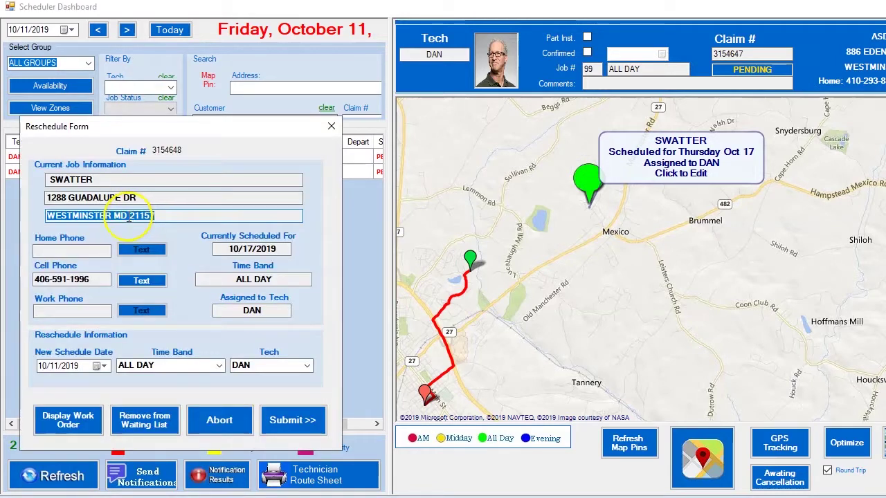
Text the customer's cell phone the pasted offer of tomorrow's 12p–4pm opening
click(131, 279)
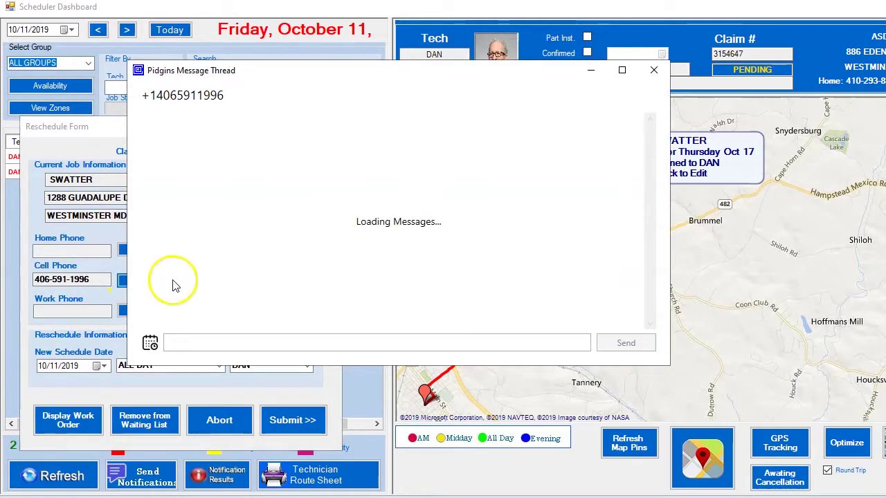
click(187, 343)
text(Hello Mrs. Swatter,  This is Fred, the scheduling manager with ACME Appliance Repair.  We have an opening on tomorrows schedule from 12p - 4pm, would you like to take this appointment?)
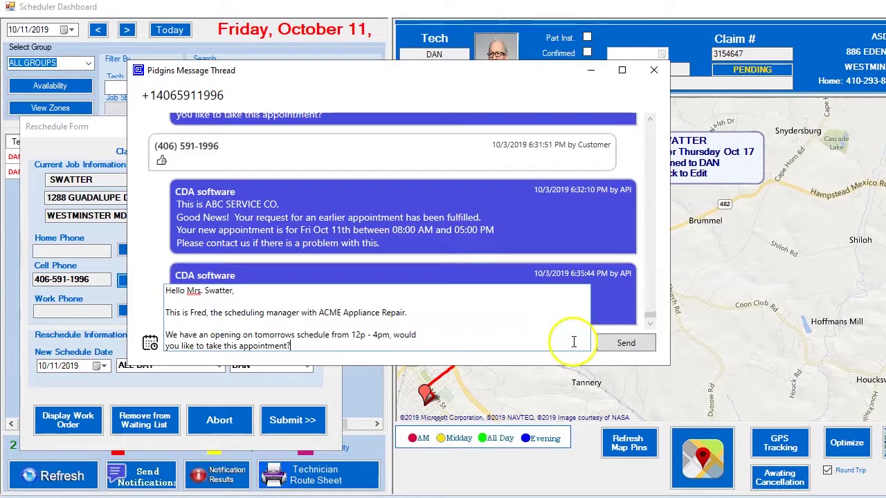
click(626, 342)
drag(340, 71, 221, 45)
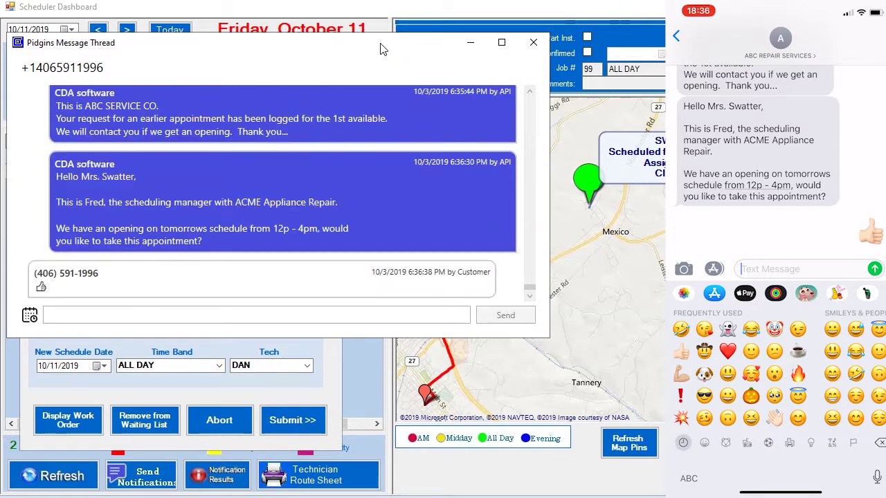
Reschedule the job to 10/11/2019 and open its work order from the new job row
click(533, 44)
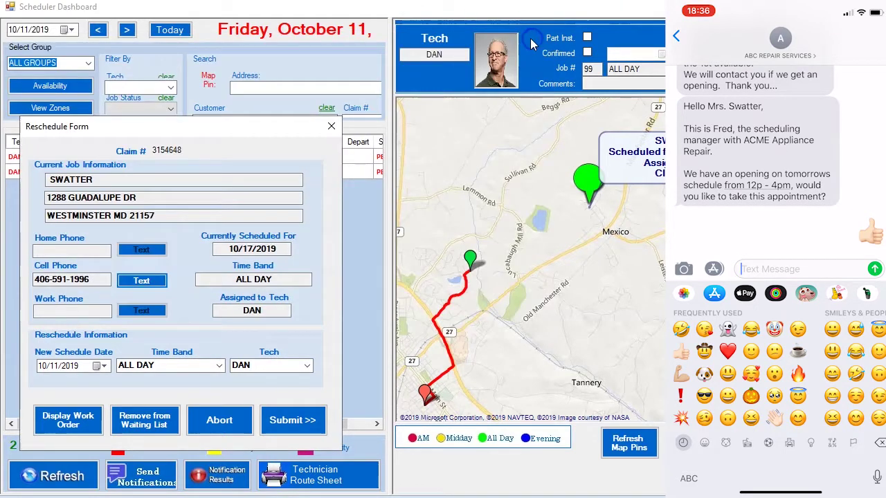
click(48, 371)
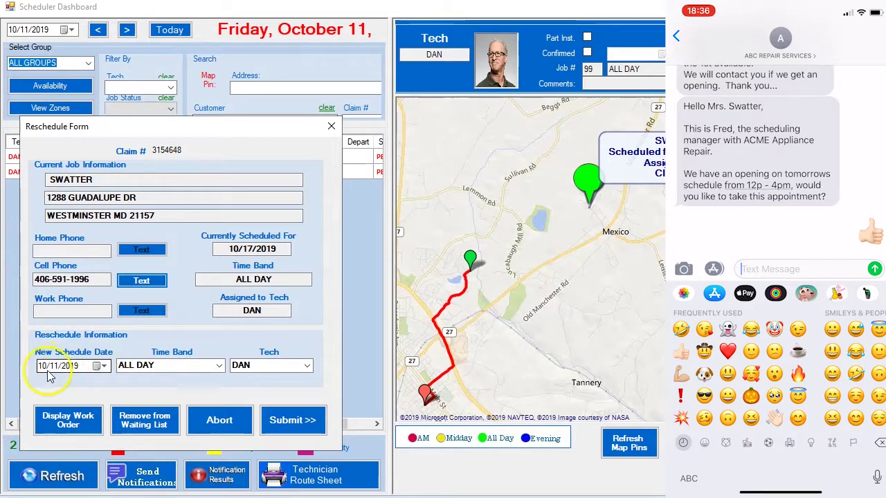
click(292, 427)
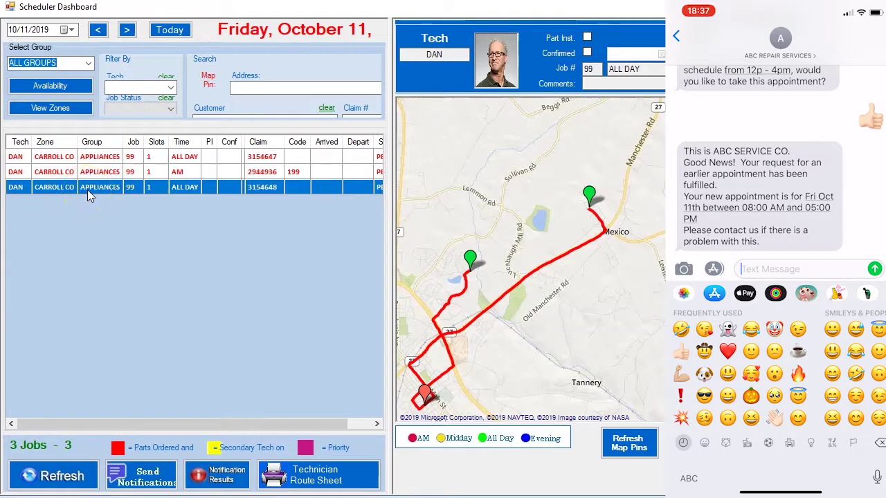
double_click(316, 187)
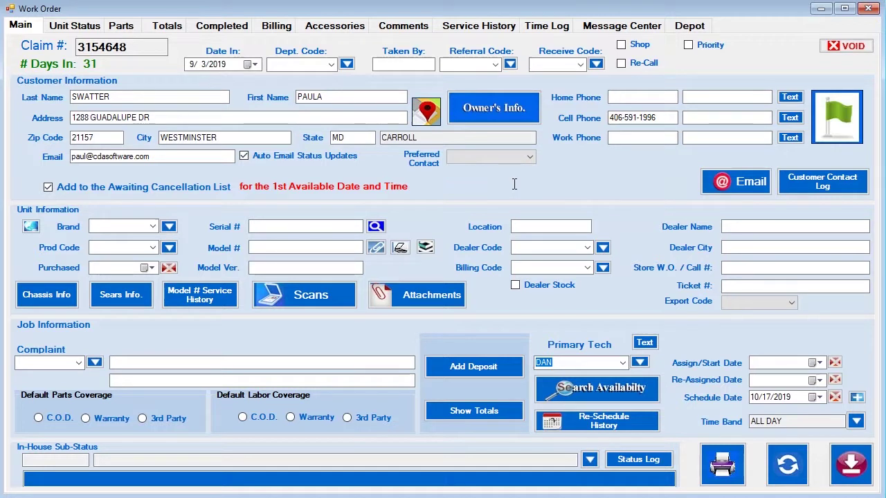
Untick 'Add to the Awaiting Cancellation List' and answer Yes to both confirmation prompts
click(48, 190)
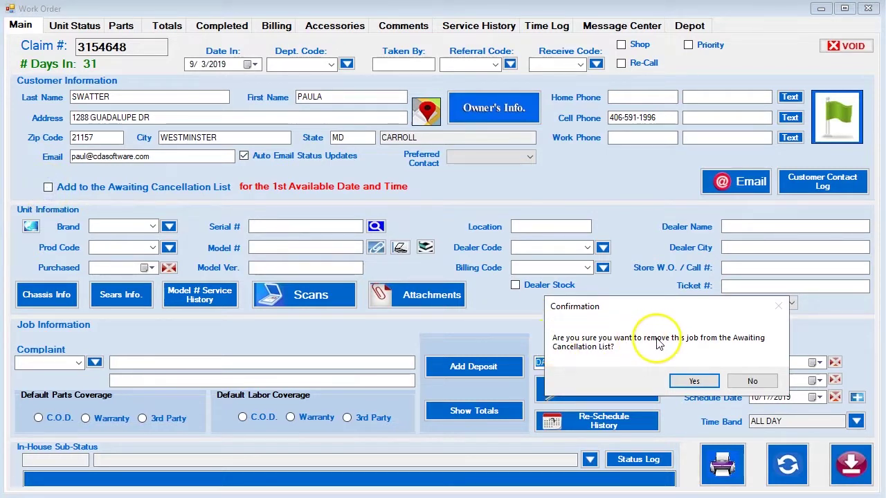
click(689, 380)
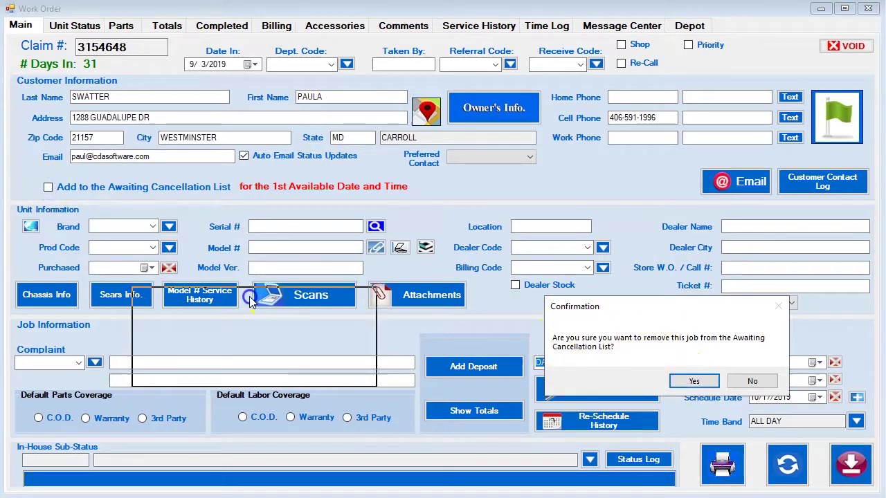
click(273, 369)
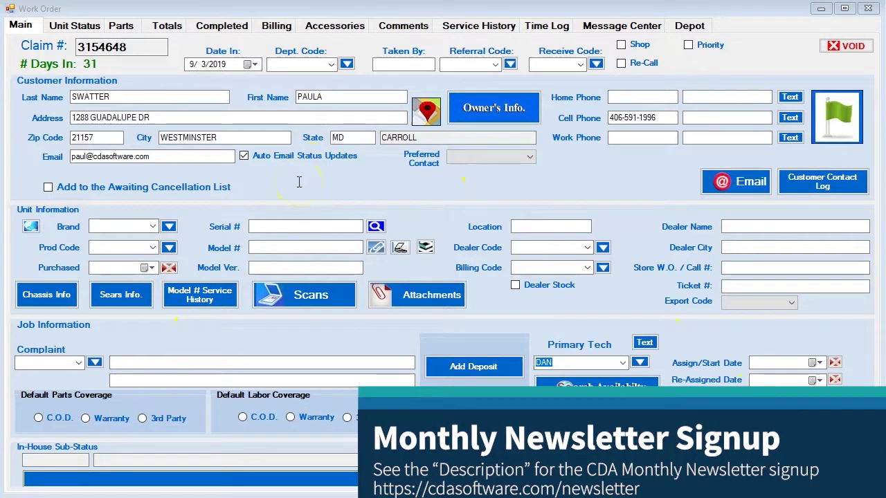